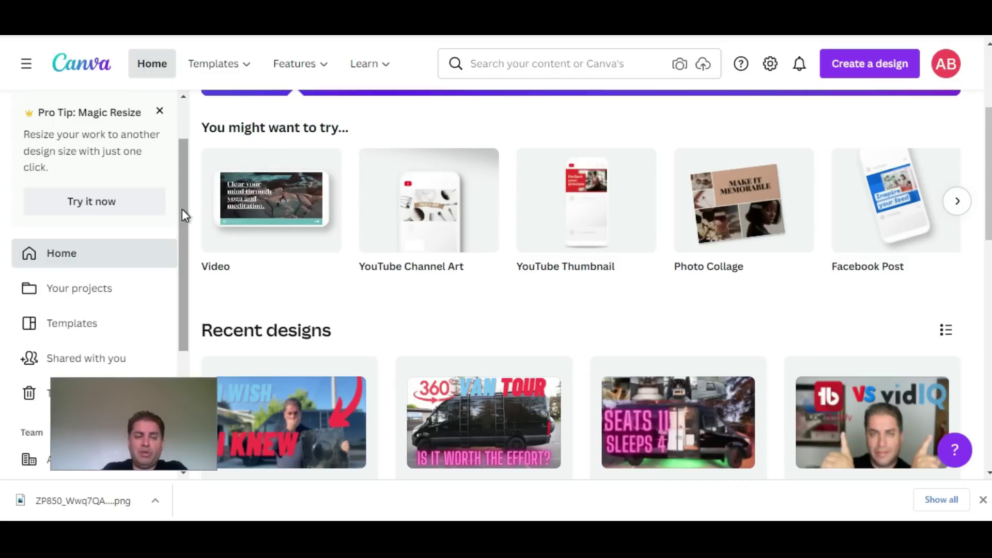
# Step: Browse the Canva home page, then create a blank 1280 × 720 px YouTube Thumbnail design
pyautogui.scroll(-4, 360, 348)
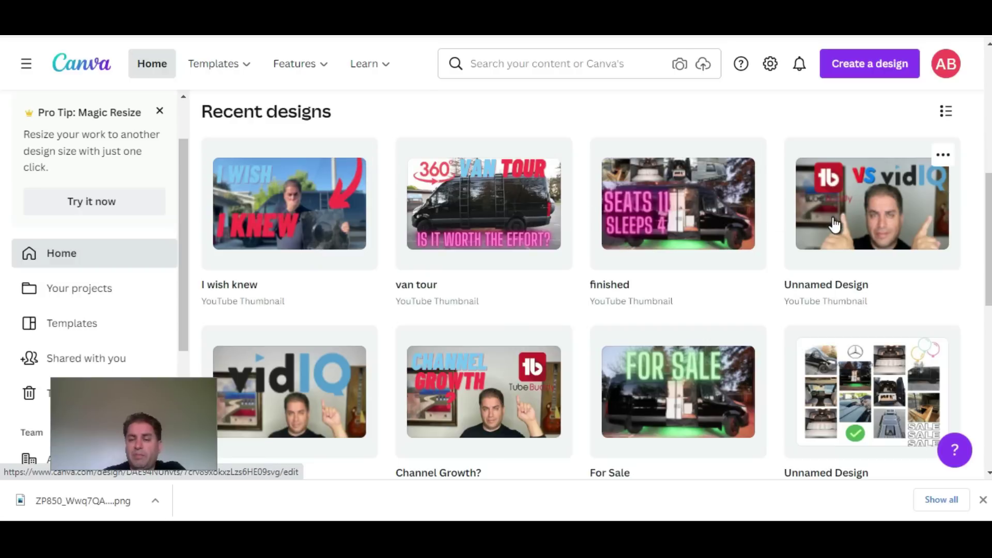
pyautogui.scroll(-5, 613, 364)
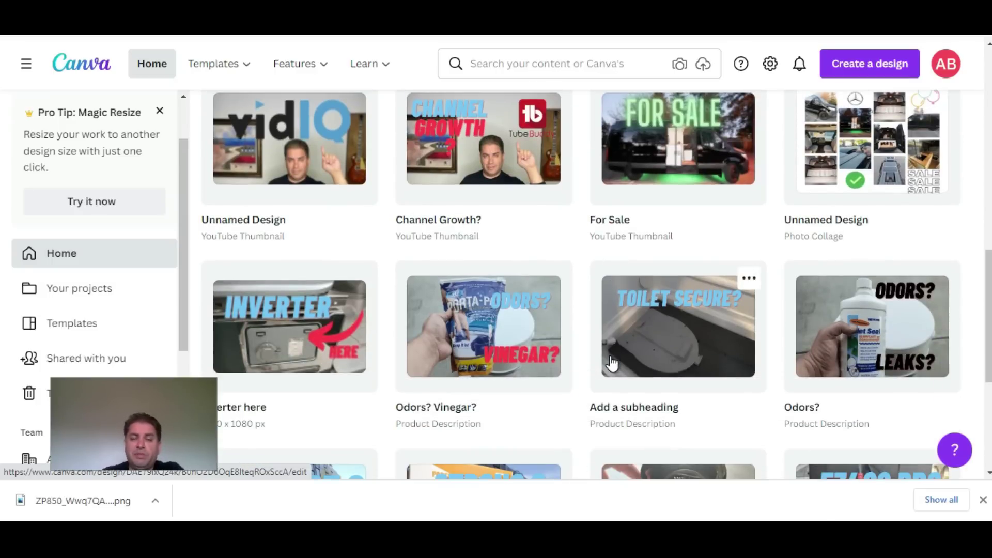
pyautogui.scroll(-3, 613, 364)
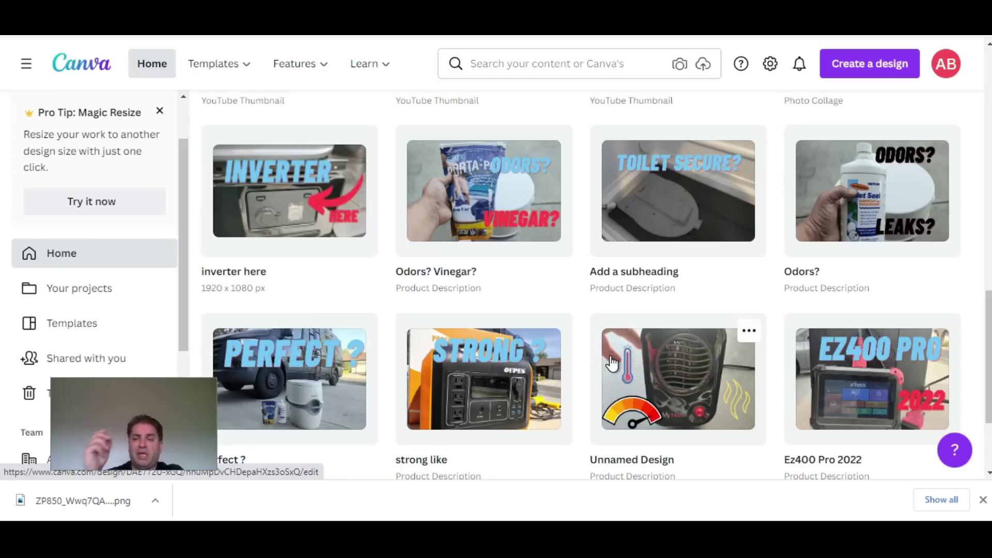
pyautogui.scroll(-5, 612, 364)
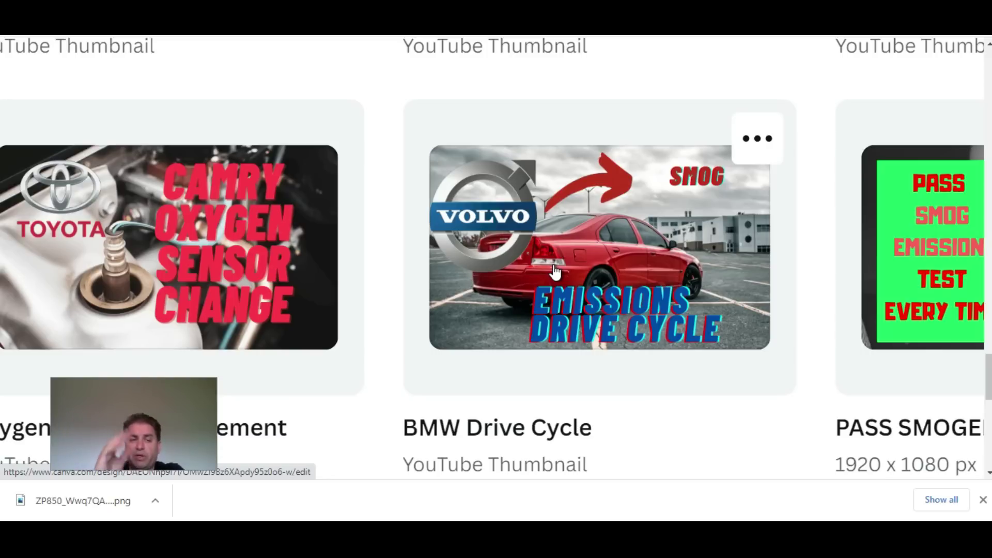
pyautogui.hscroll(-5, 555, 271)
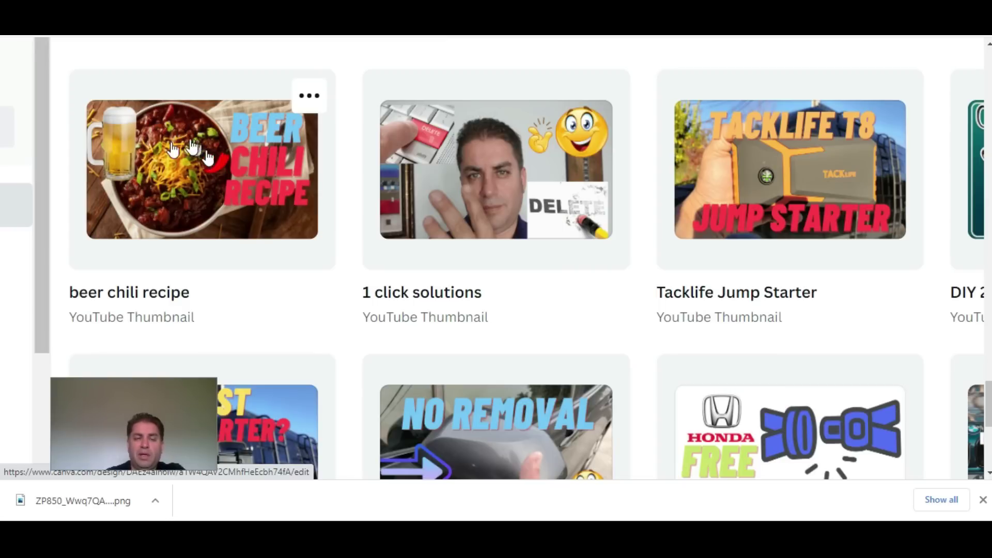
pyautogui.scroll(-1, 493, 315)
pyautogui.scroll(-8, 494, 316)
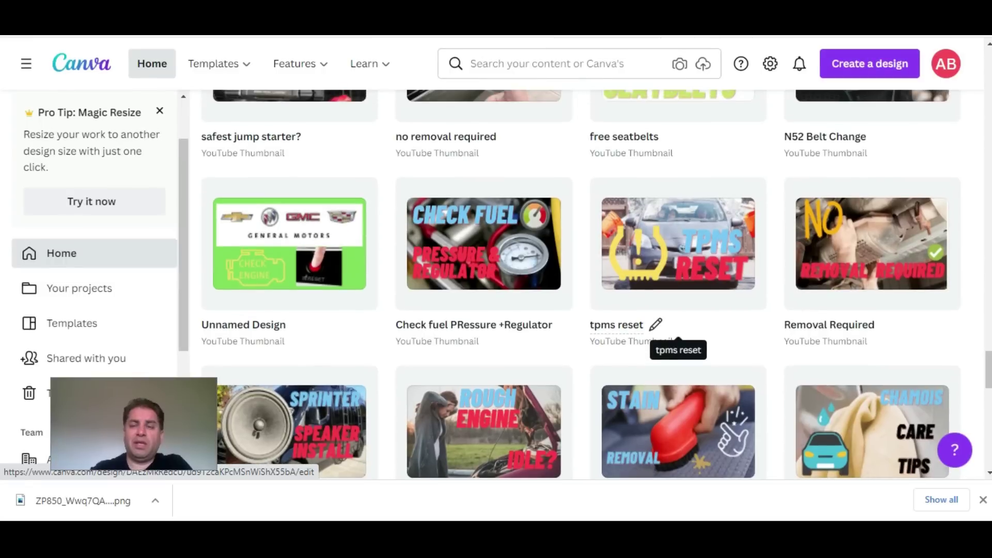
pyautogui.scroll(1, 582, 285)
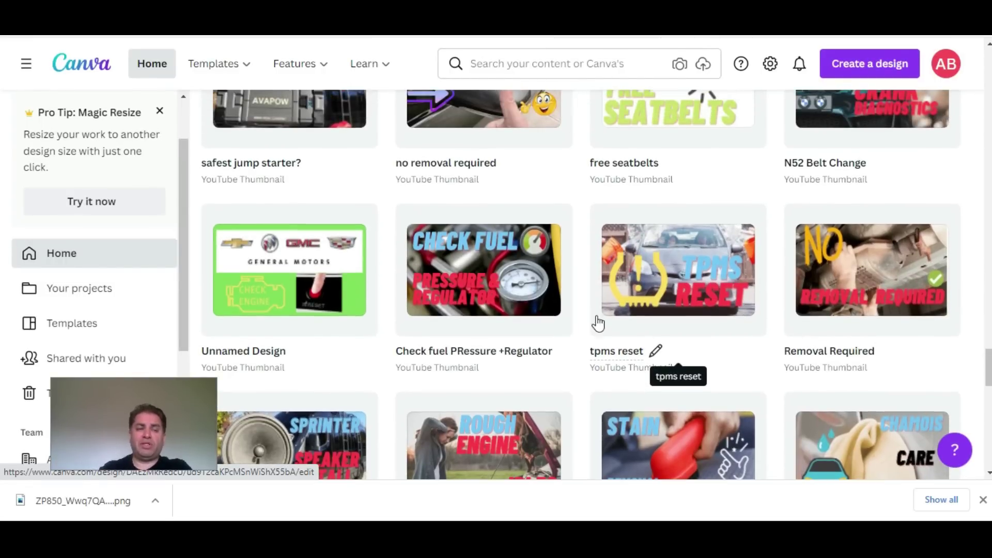
pyautogui.click(902, 63)
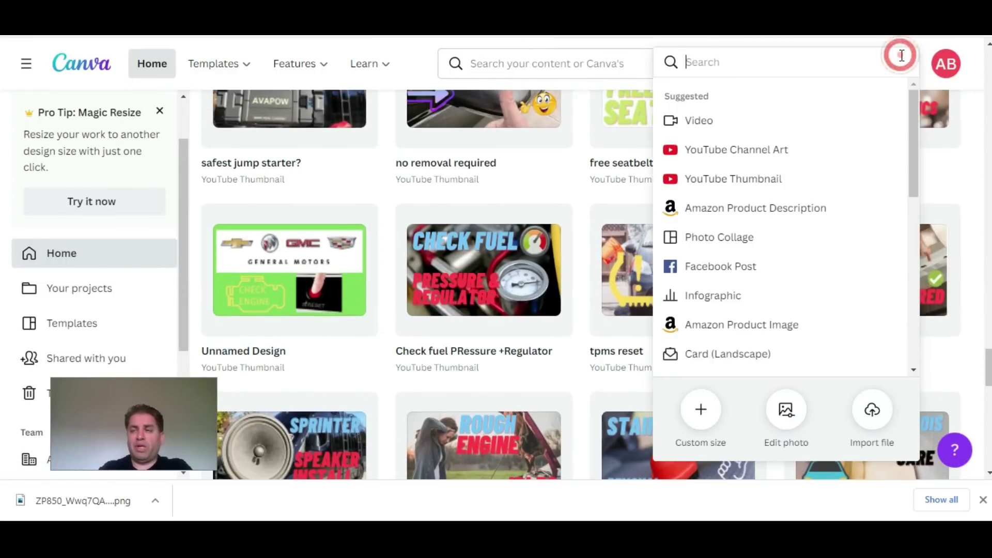
pyautogui.click(747, 189)
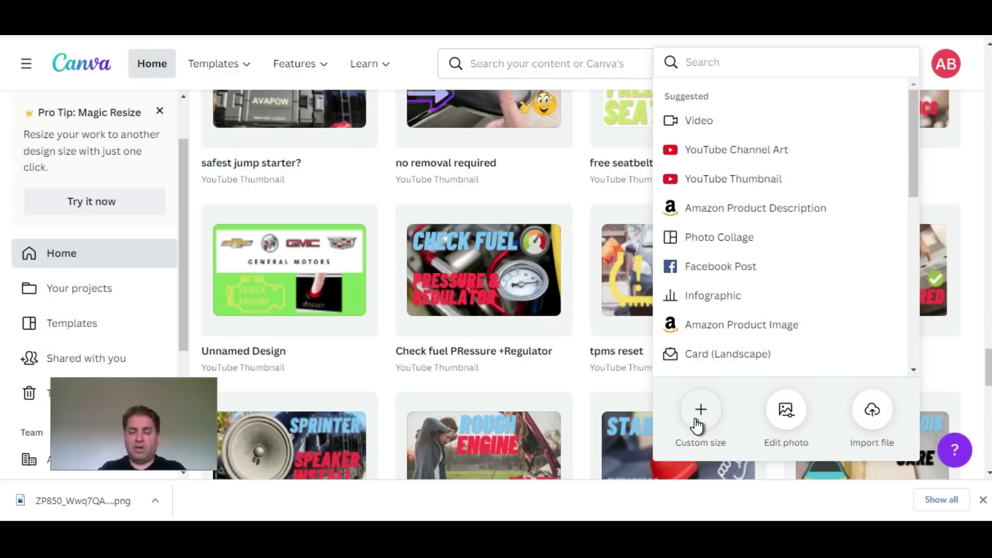
pyautogui.click(753, 189)
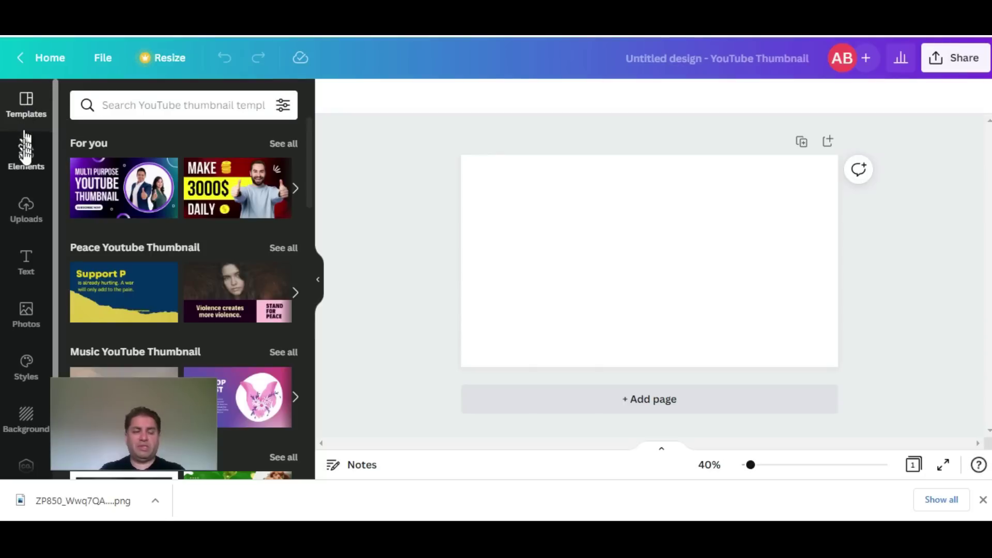
# Step: Search Elements for '$' and filter the results to Pro-only graphics
pyautogui.click(24, 175)
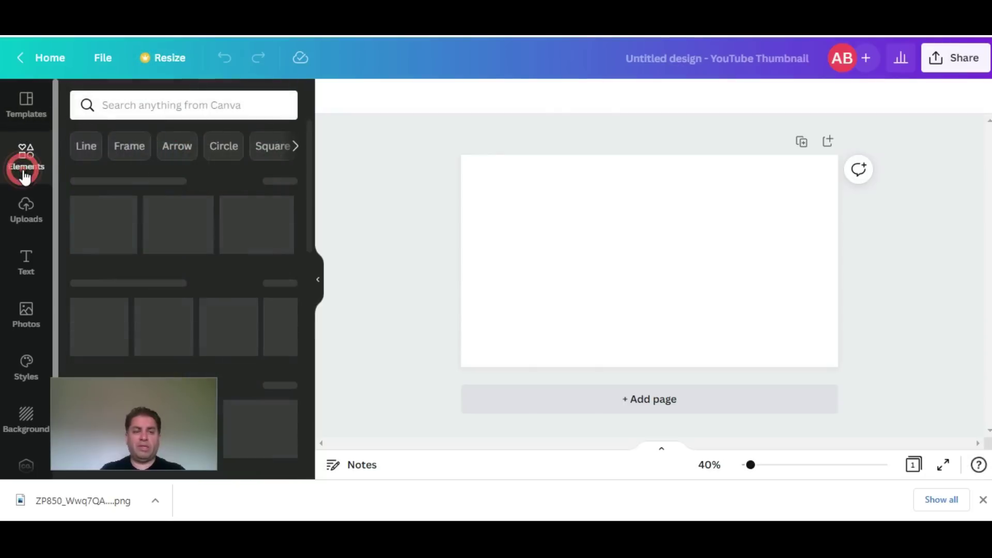
pyautogui.click(141, 102)
pyautogui.write('$')
pyautogui.press('Return')
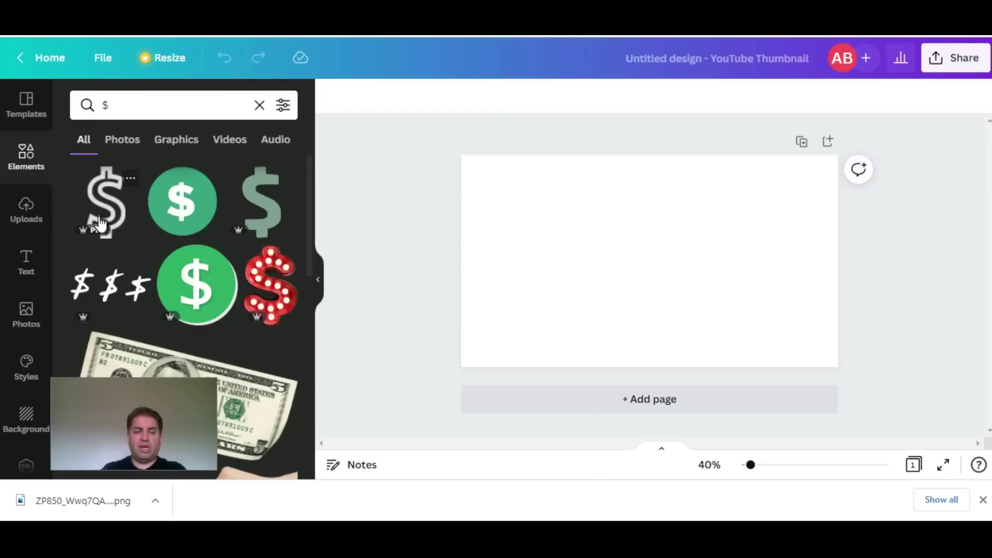
pyautogui.click(283, 105)
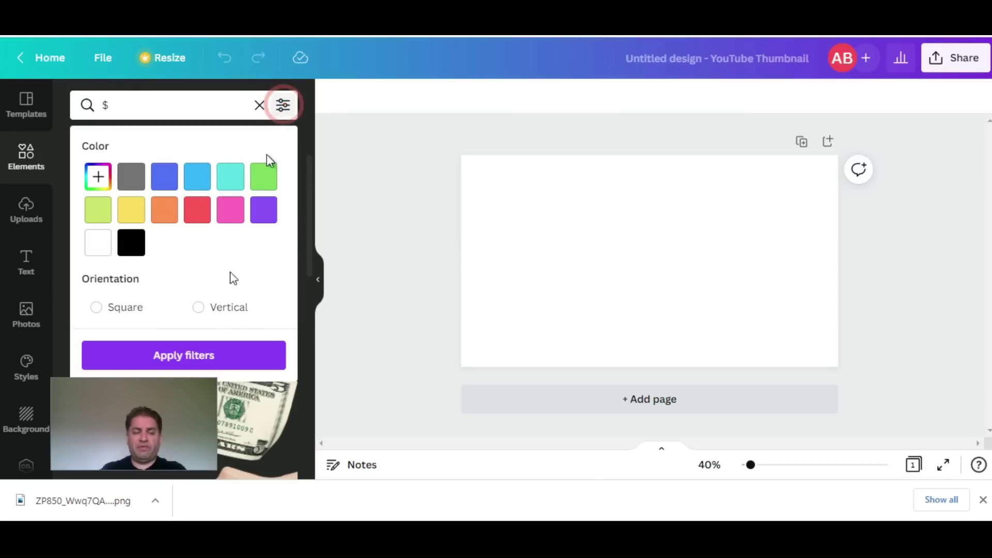
pyautogui.scroll(-2, 228, 279)
pyautogui.scroll(-3, 220, 312)
pyautogui.click(200, 304)
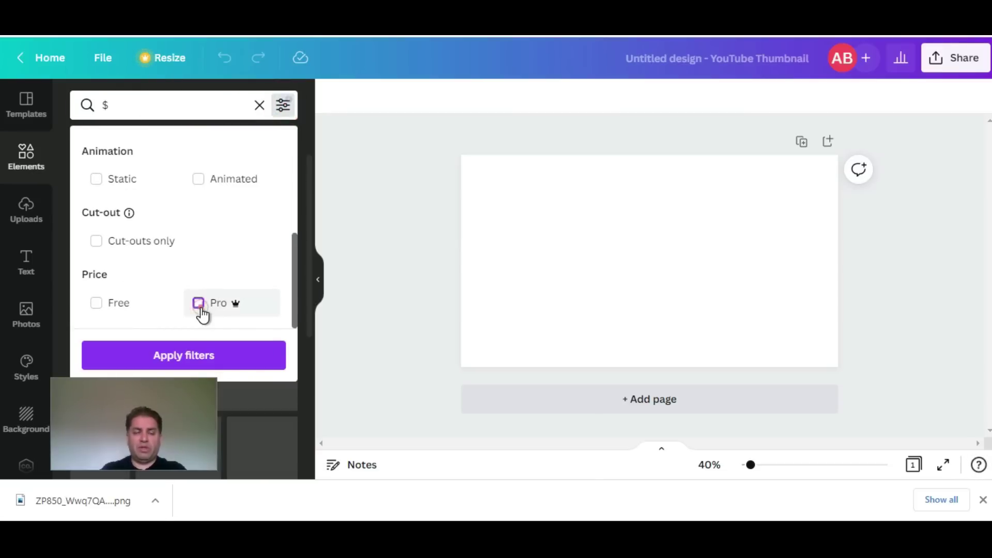
pyautogui.click(238, 356)
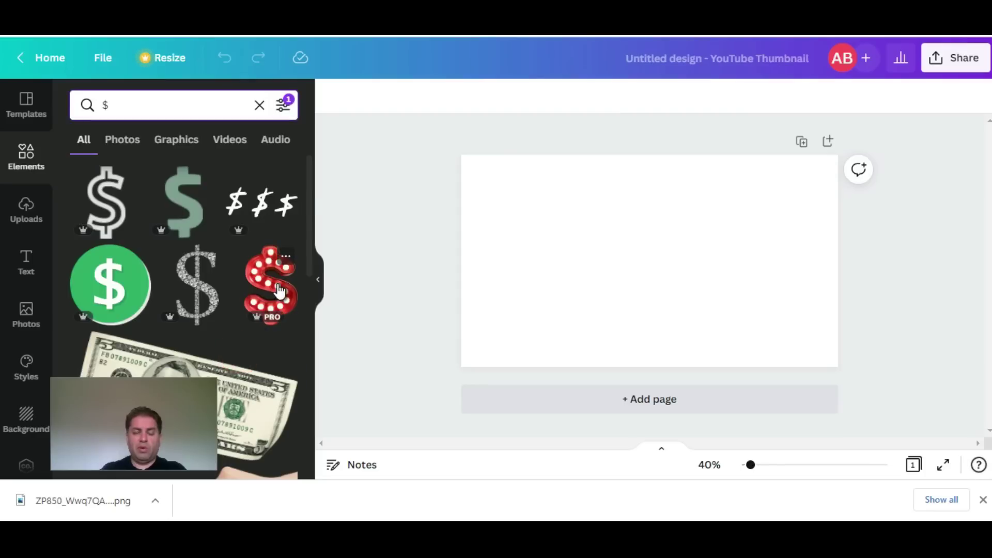
# Step: Add the $5 bill graphic, nudge it left, then delete it from the page
pyautogui.scroll(-5, 274, 286)
pyautogui.click(212, 256)
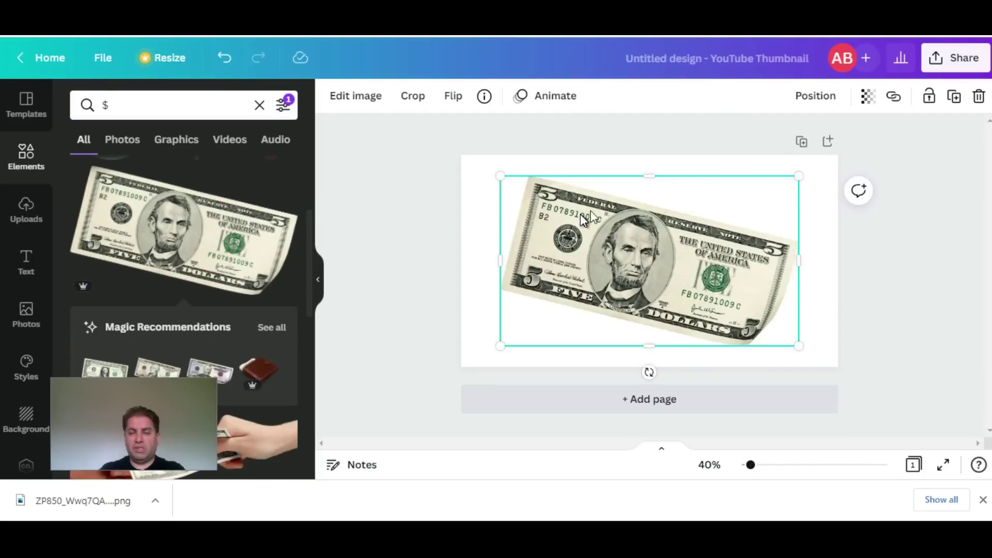
pyautogui.moveTo(638, 251); pyautogui.dragTo(625, 250)
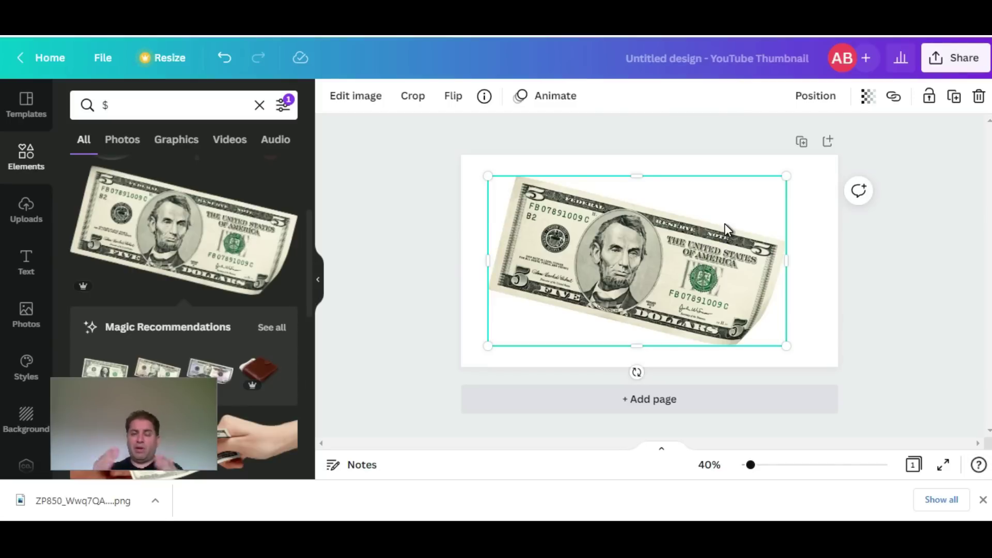
pyautogui.rightClick(722, 225)
pyautogui.rightClick(648, 253)
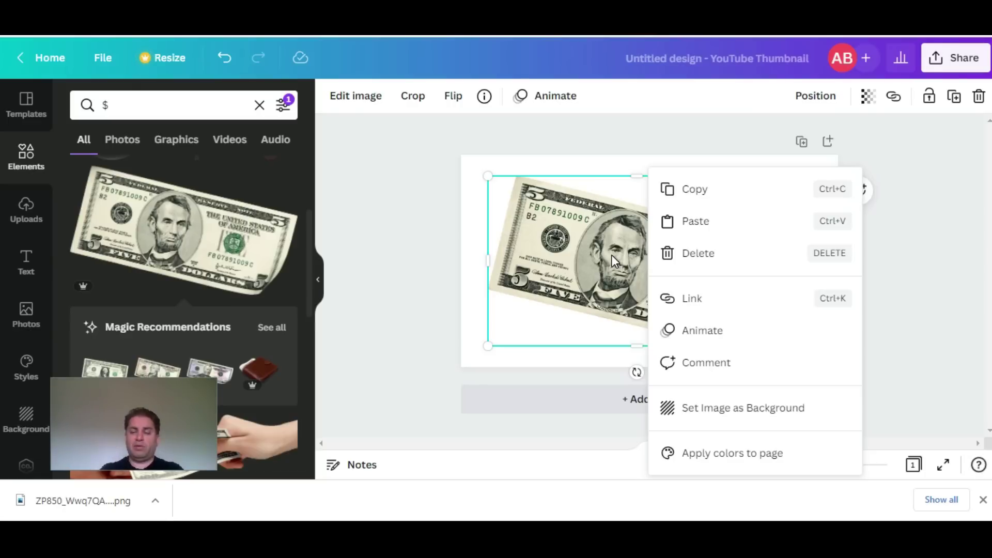
pyautogui.click(472, 264)
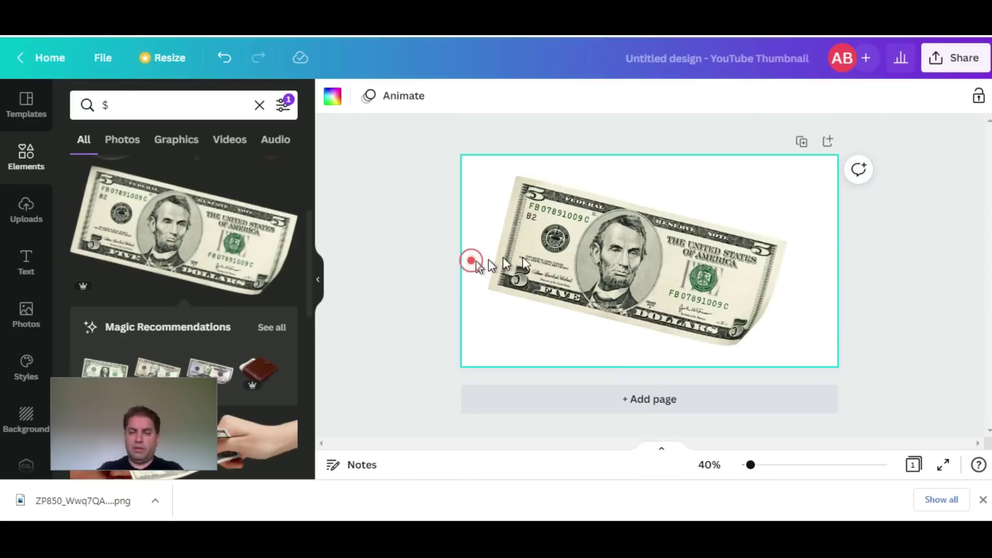
pyautogui.click(535, 256)
pyautogui.press('Delete')
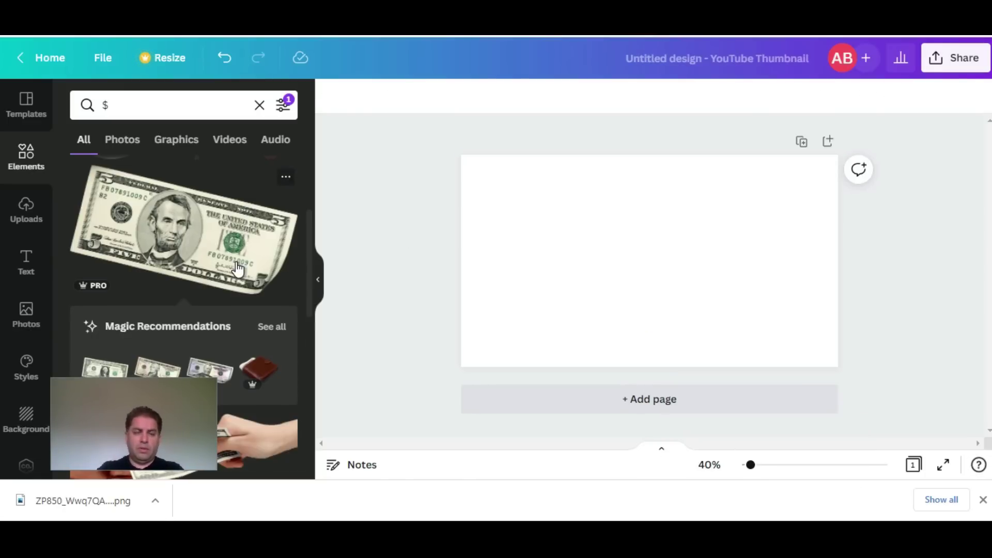
# Step: Scroll through the element results and switch to the Uploads panel
pyautogui.scroll(-3, 236, 261)
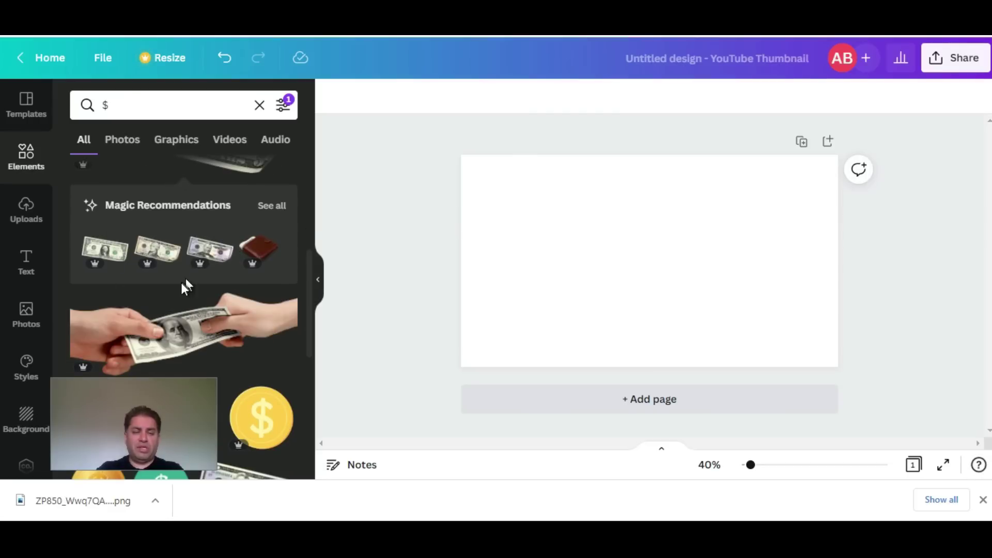
pyautogui.scroll(-3, 182, 286)
pyautogui.scroll(-10, 182, 289)
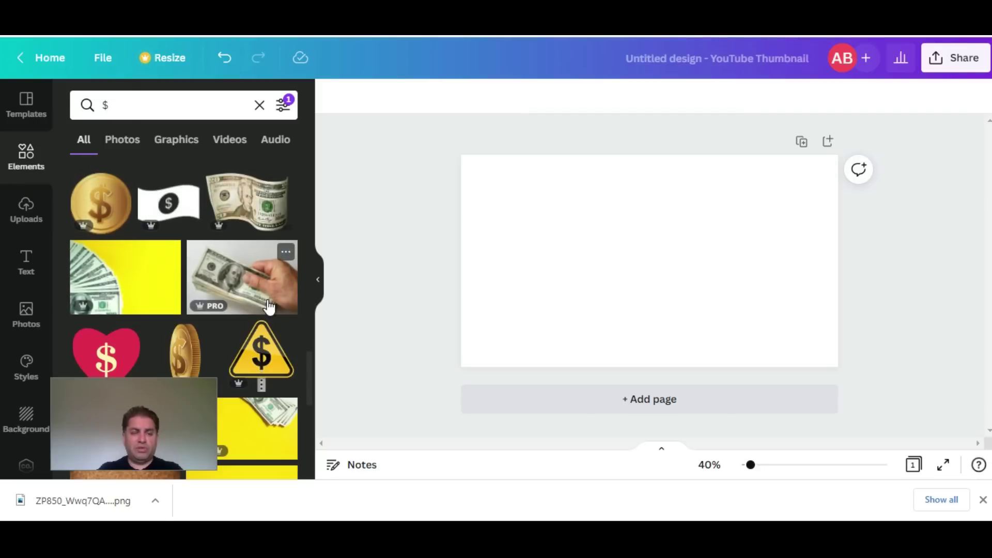
pyautogui.click(26, 210)
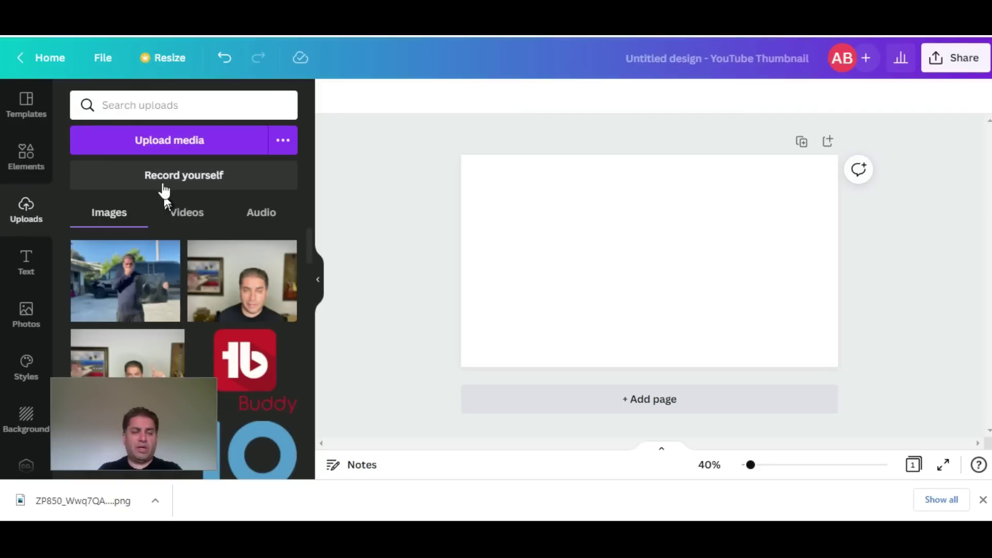
# Step: Upload the IMG_3799 Copy van photo and stretch it across the page as background
pyautogui.click(185, 145)
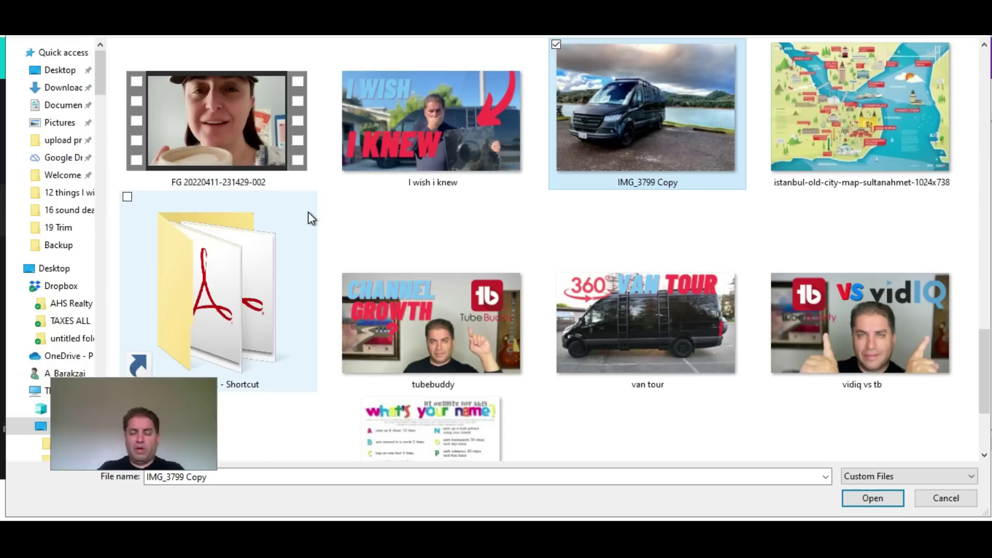
pyautogui.press('Escape')
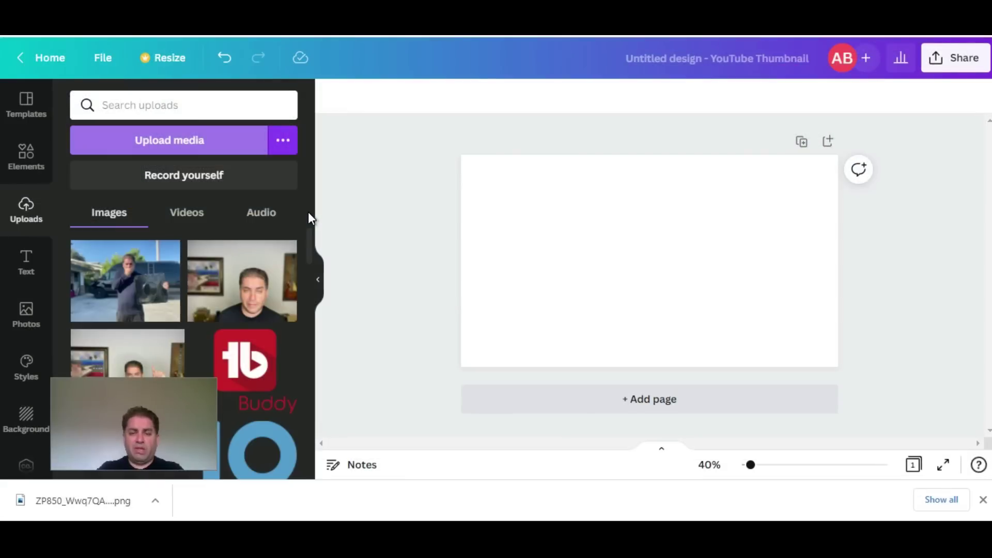
pyautogui.moveTo(86, 308); pyautogui.dragTo(450, 365)
pyautogui.moveTo(566, 312); pyautogui.dragTo(567, 298)
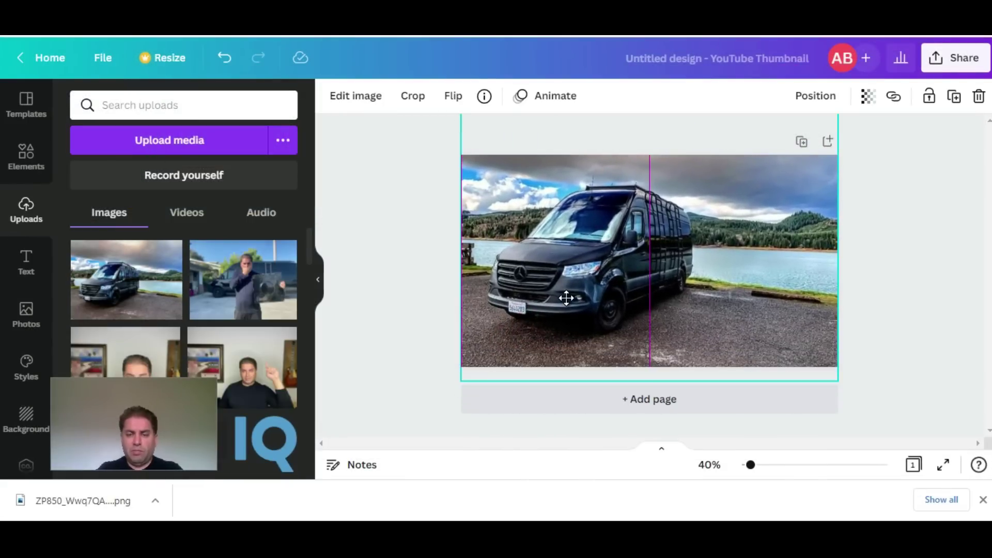
# Step: Add a bold 'FOR SALE?' heading at the upper right
pyautogui.click(27, 261)
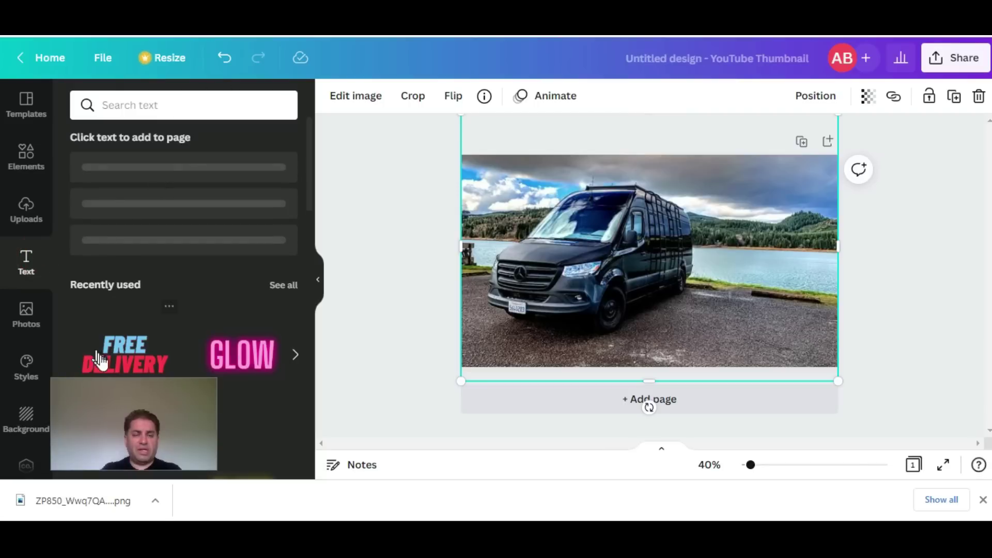
pyautogui.click(118, 364)
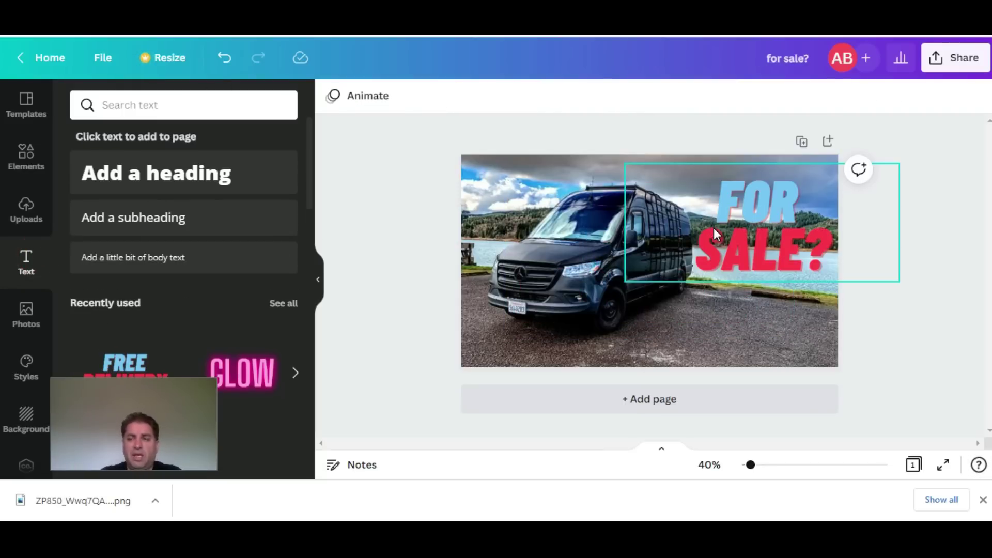
pyautogui.press('Escape')
# Step: Download the van design as a PNG file and close the confirmation
pyautogui.click(956, 60)
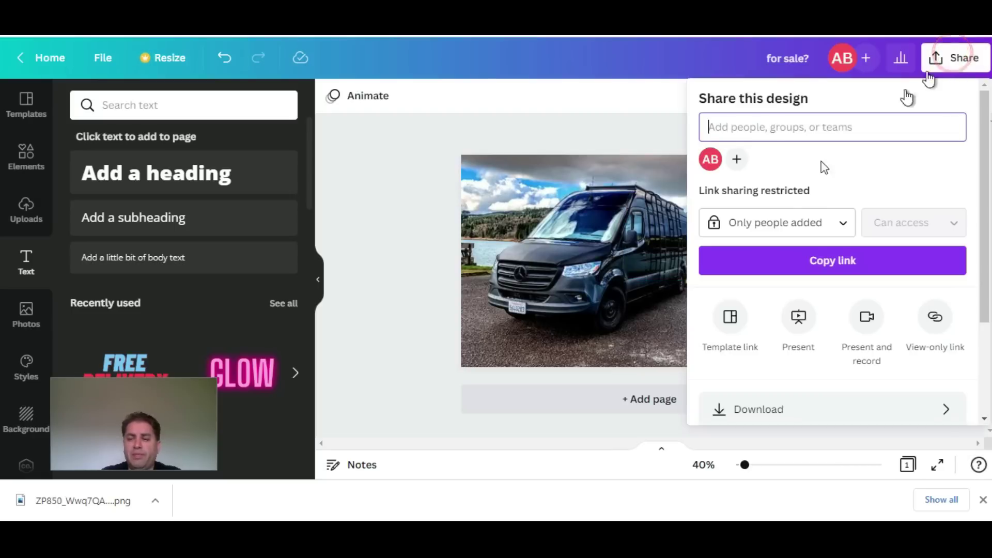
pyautogui.click(749, 415)
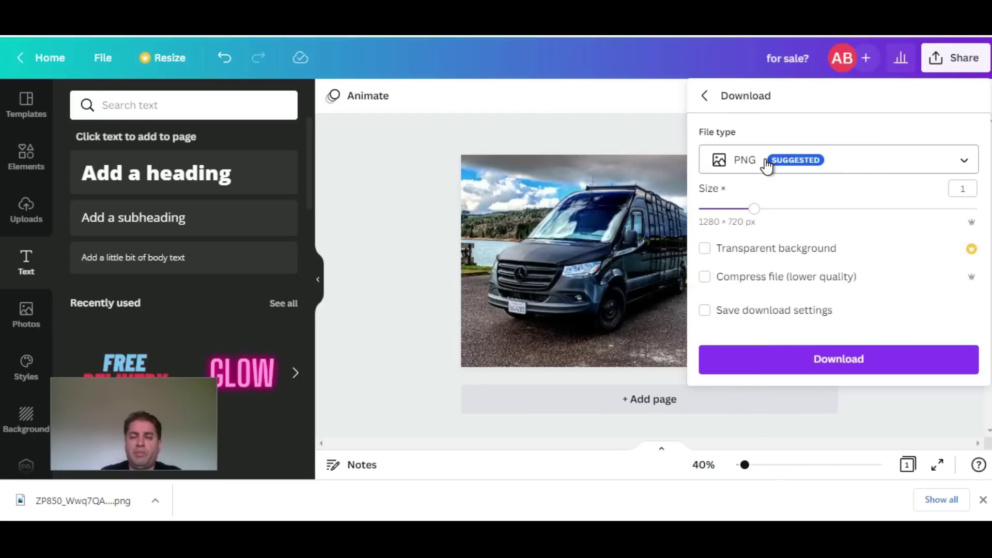
pyautogui.click(824, 357)
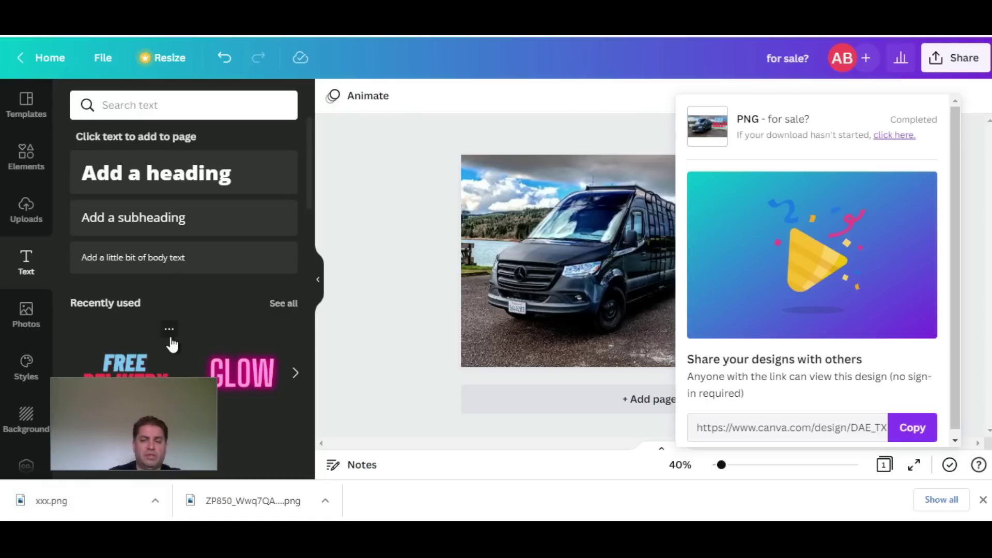
pyautogui.click(412, 378)
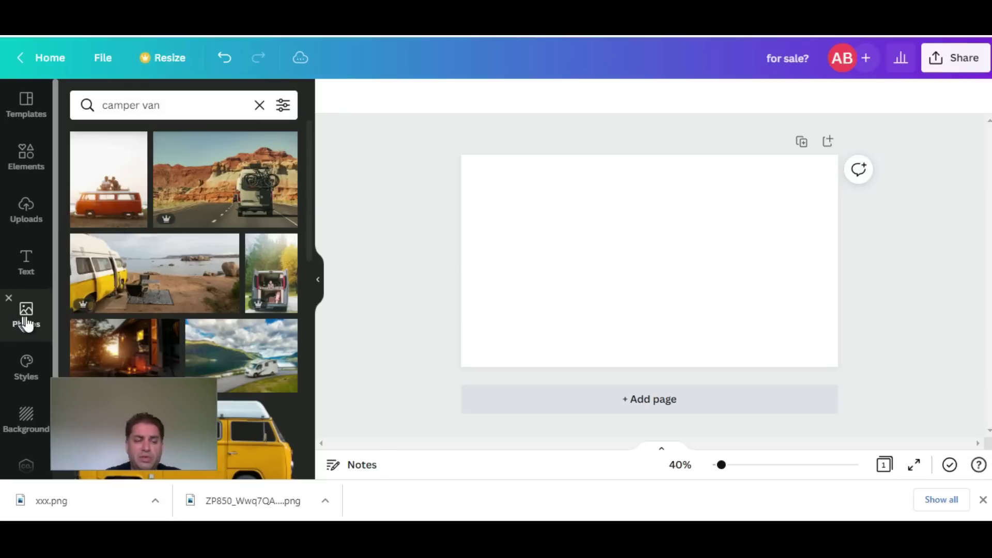
# Step: Place the desert-road camper van photo on the page and enlarge it to cover everything
pyautogui.click(177, 103)
pyautogui.moveTo(238, 194); pyautogui.dragTo(588, 251)
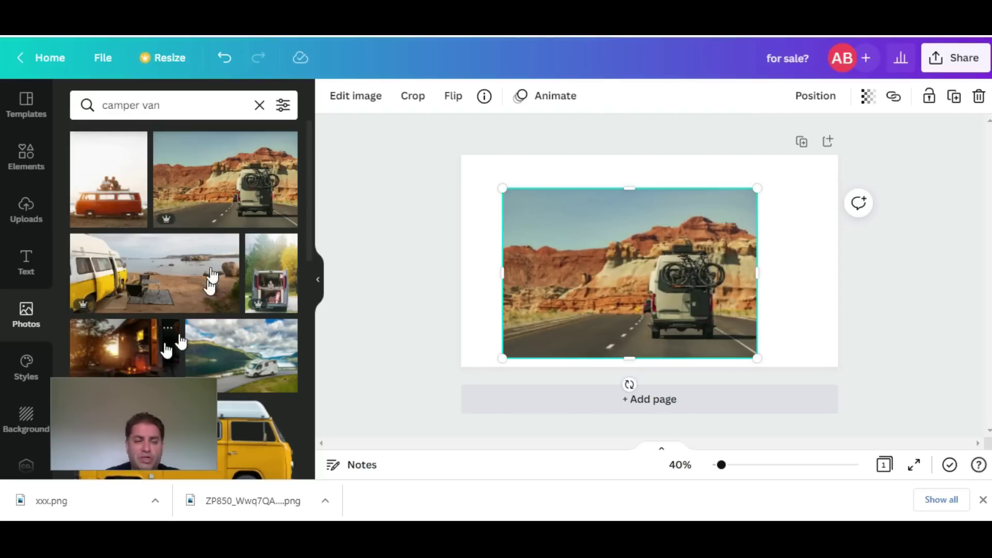
pyautogui.moveTo(758, 188); pyautogui.dragTo(818, 148)
pyautogui.moveTo(510, 369); pyautogui.dragTo(432, 405)
pyautogui.moveTo(563, 316); pyautogui.dragTo(607, 268)
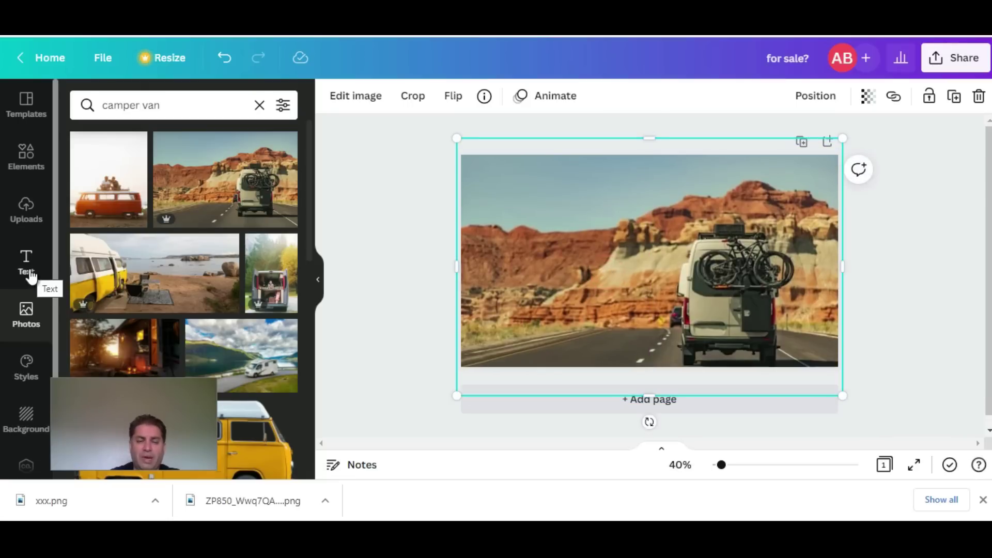
# Step: Look through the Styles palettes and Logos panel, then show the Canva apps list
pyautogui.click(25, 366)
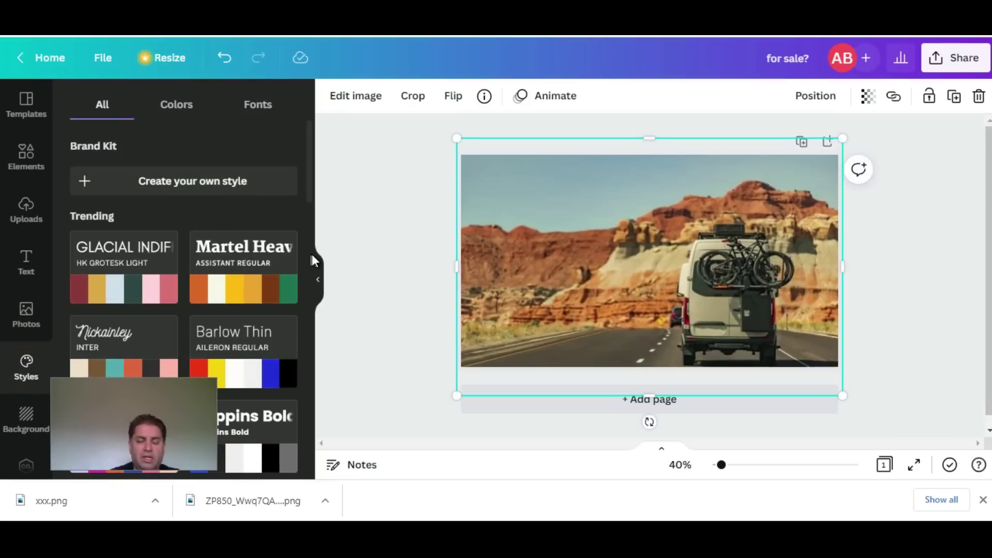
pyautogui.scroll(-5, 178, 277)
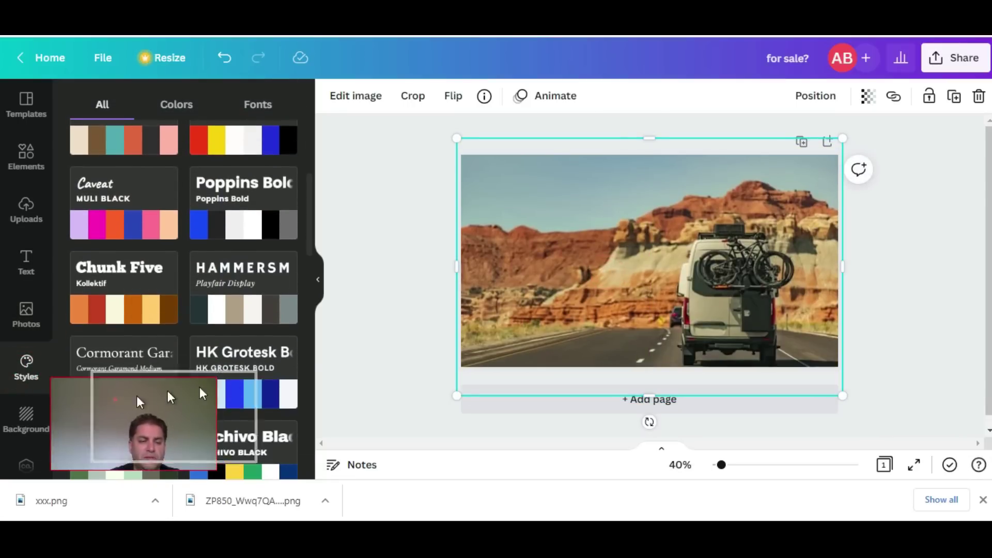
pyautogui.click(26, 465)
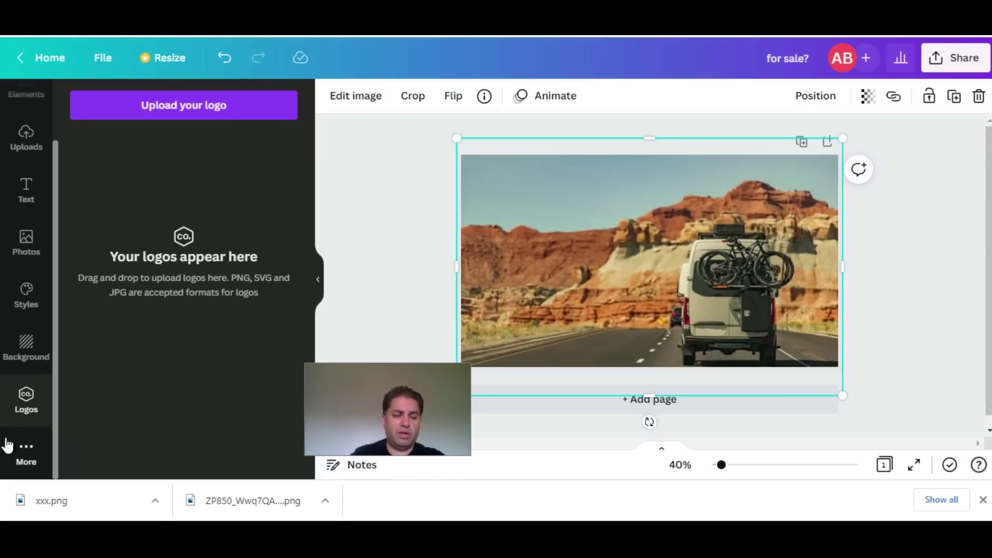
pyautogui.click(19, 455)
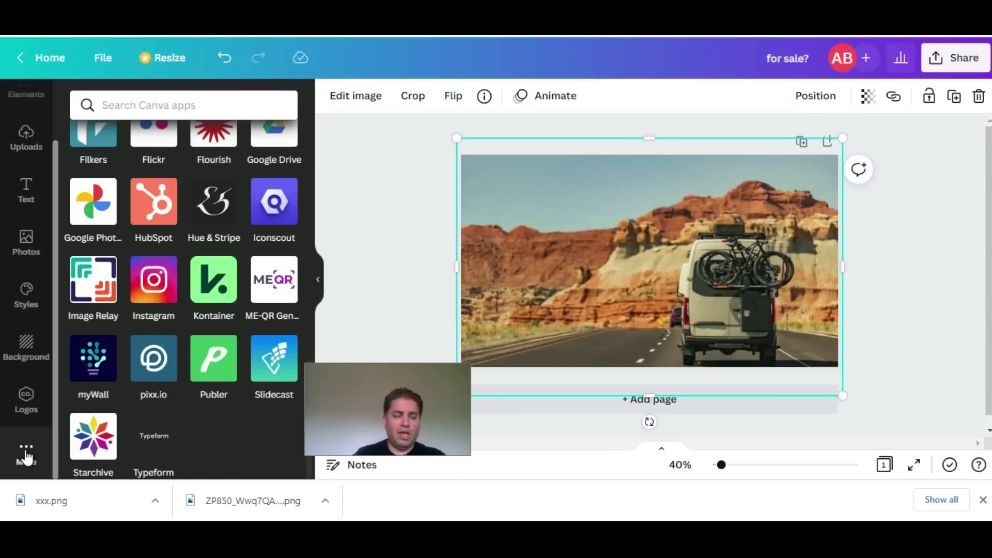
# Step: Search Elements for 'for sale' and add the red SALE tag graphic
pyautogui.click(12, 96)
pyautogui.click(212, 97)
pyautogui.write('for sale')
pyautogui.press('Return')
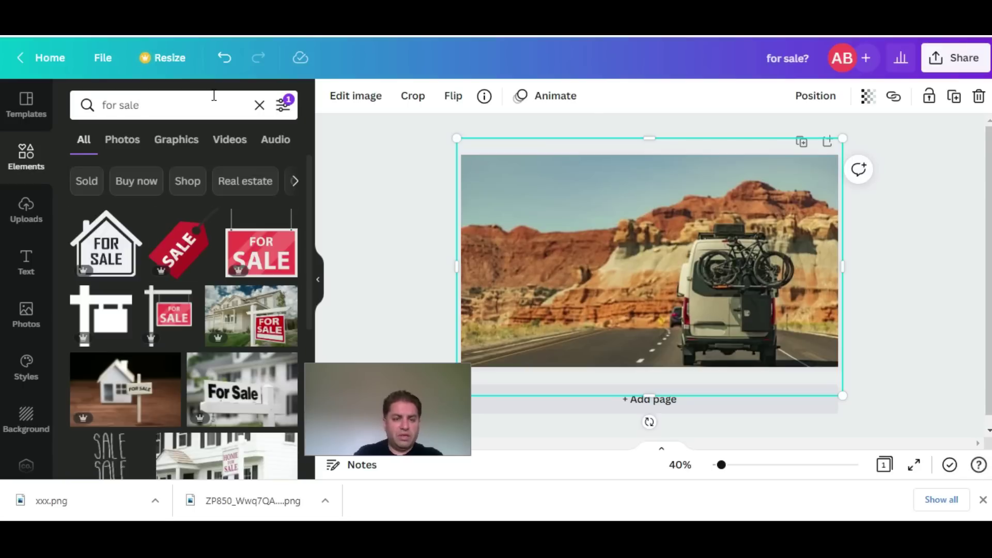
pyautogui.click(179, 253)
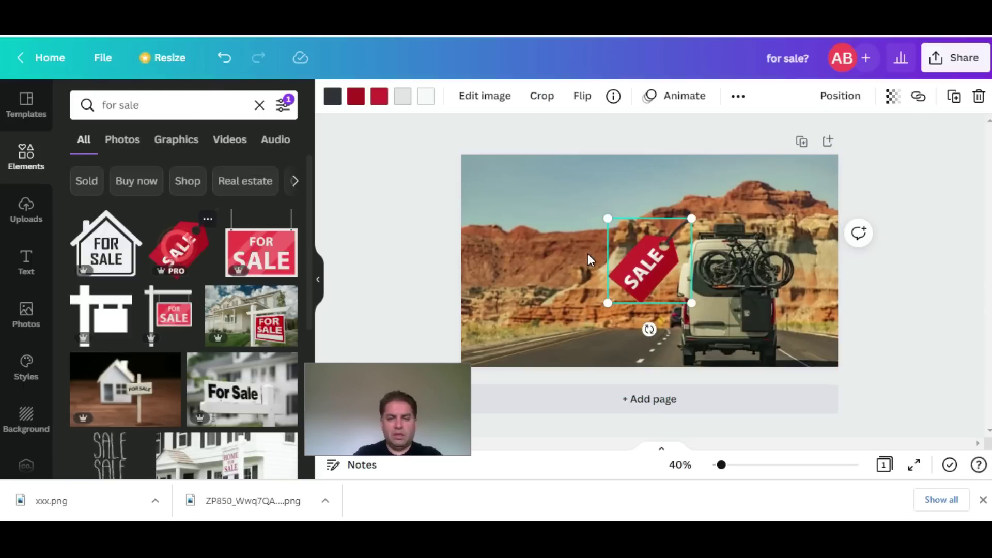
# Step: Move the SALE tag left over the canyon, enlarge it, and deselect it
pyautogui.moveTo(638, 261); pyautogui.dragTo(515, 254)
pyautogui.moveTo(567, 212); pyautogui.dragTo(649, 128)
pyautogui.moveTo(609, 204); pyautogui.dragTo(624, 257)
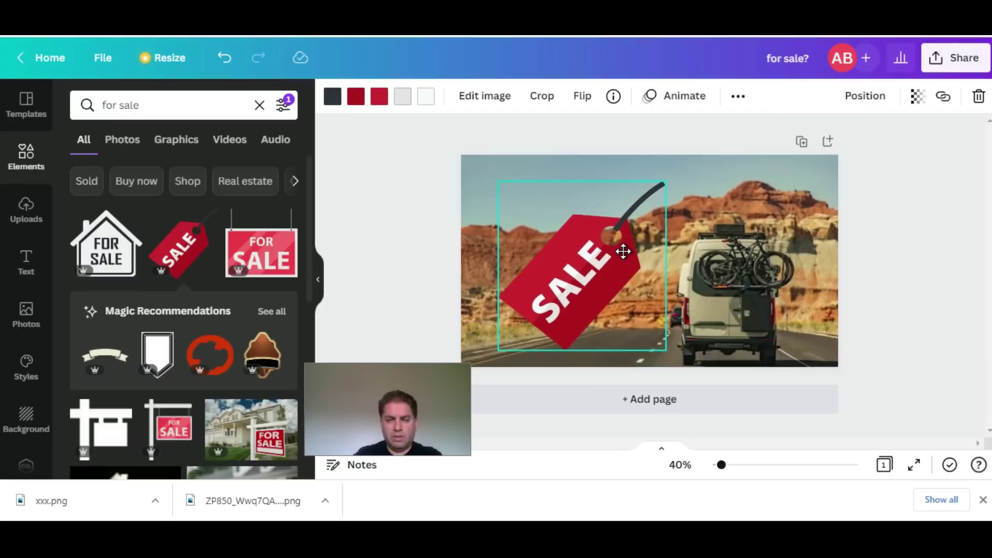
pyautogui.click(909, 270)
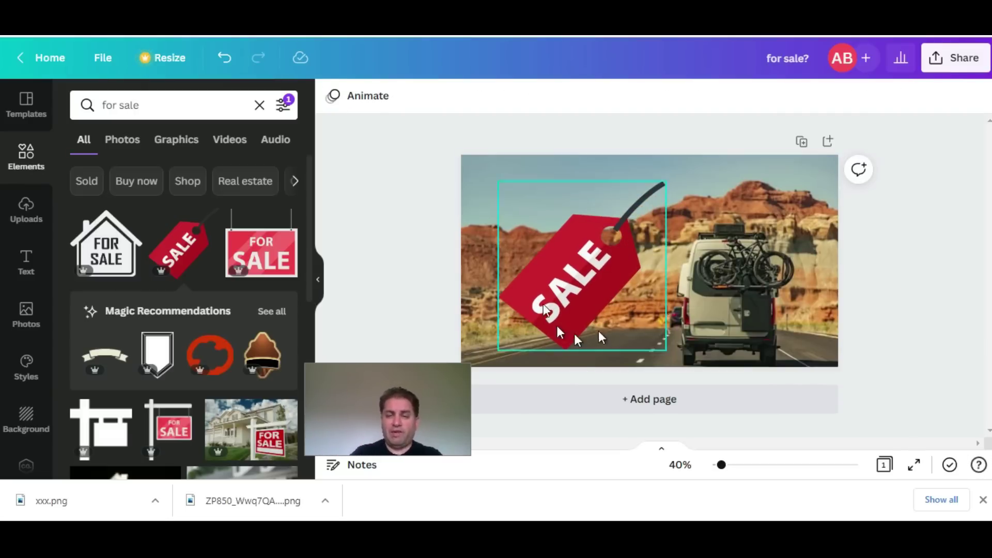
pyautogui.scroll(-5, 167, 357)
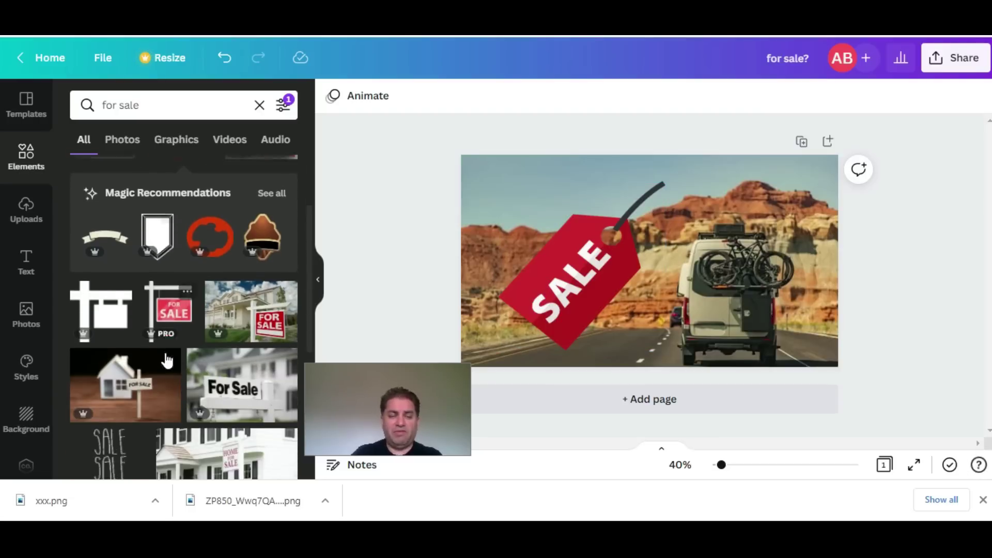
pyautogui.scroll(-7, 167, 360)
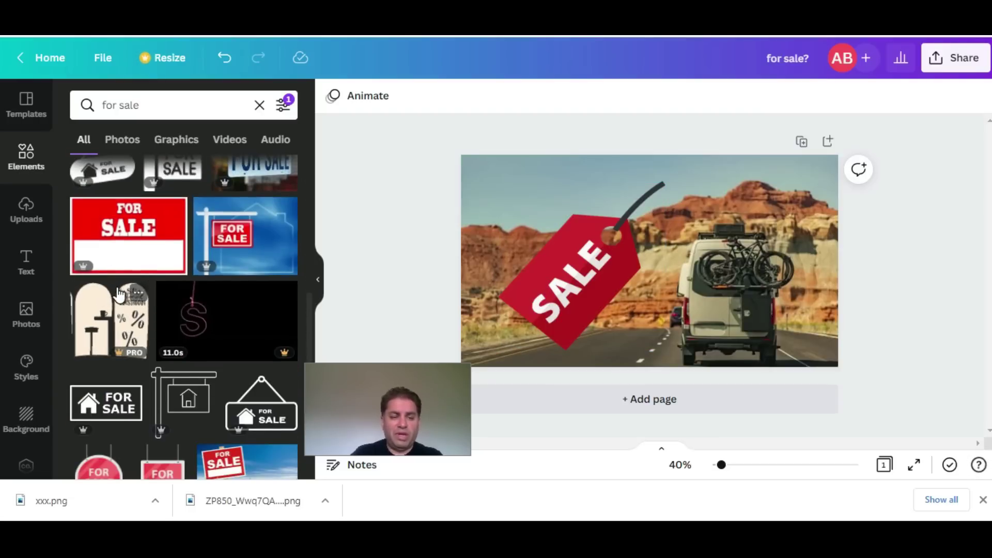